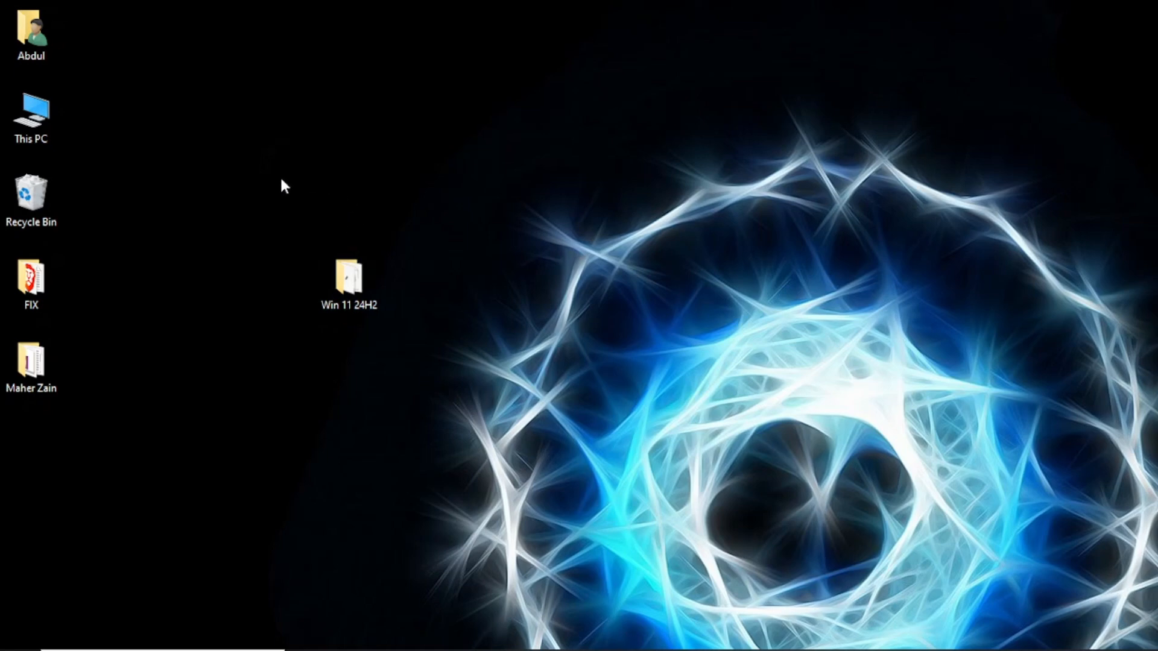
- Open the Win 11 24H2 folder on the desktop and move its window to the middle of the screen
{"action": "left_click_drag", "start_coordinate": [356, 172], "coordinate": [339, 269]}
{"action": "mouse_move", "coordinate": [359, 281]}
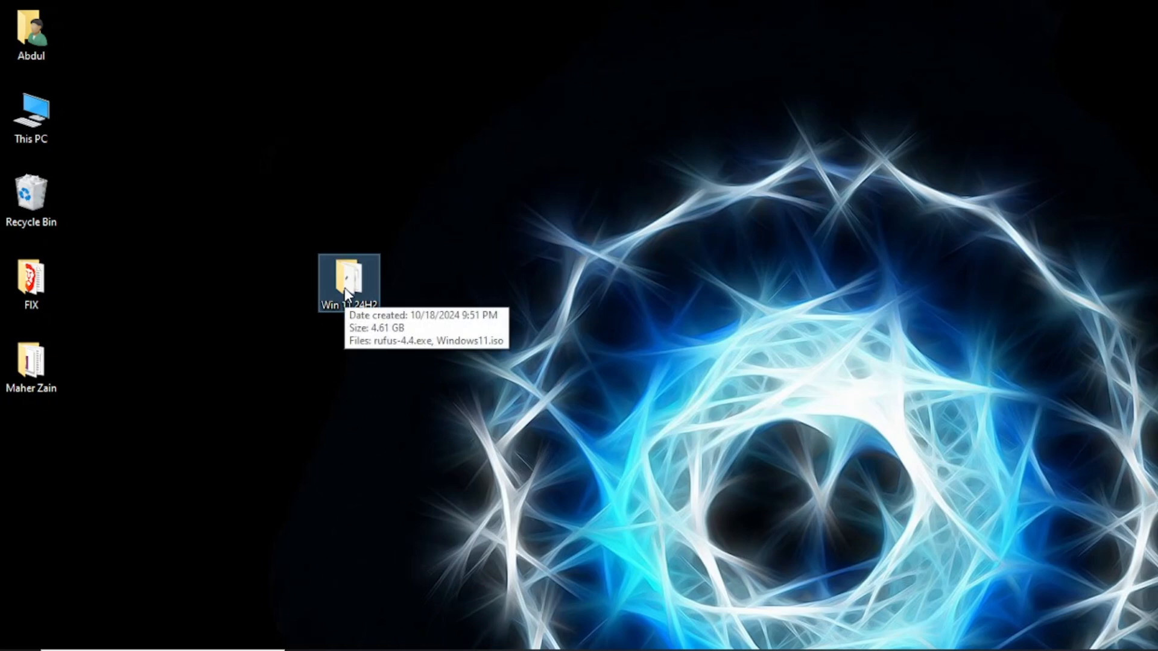
{"action": "left_click", "coordinate": [339, 228]}
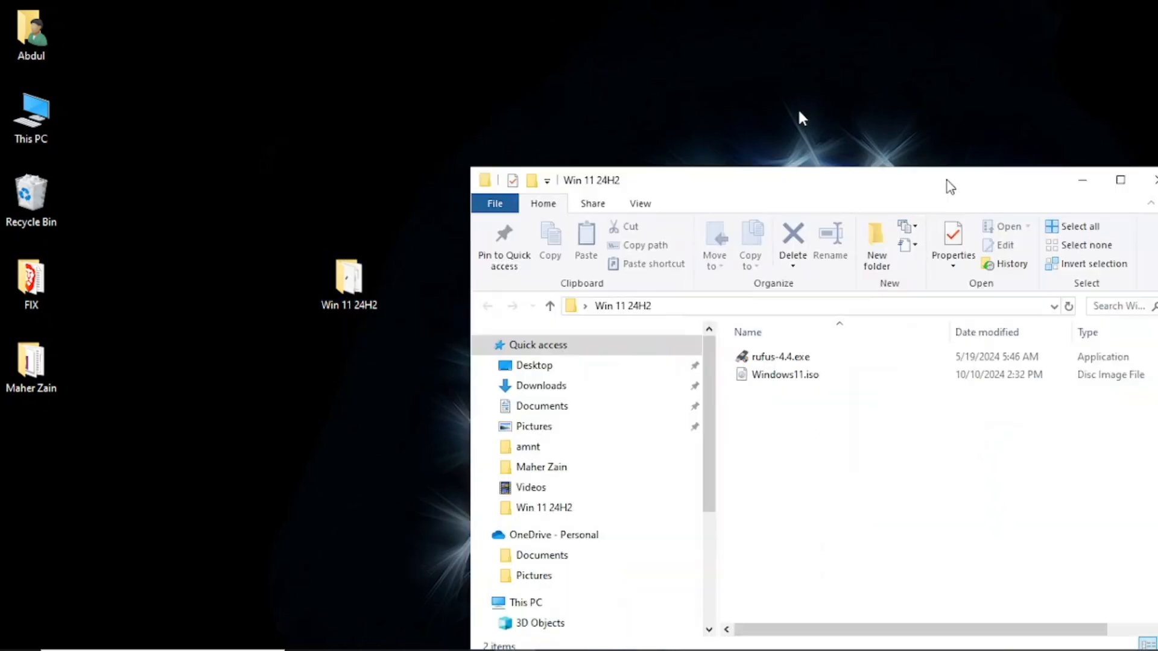
{"action": "left_click_drag", "start_coordinate": [947, 179], "coordinate": [630, 73]}
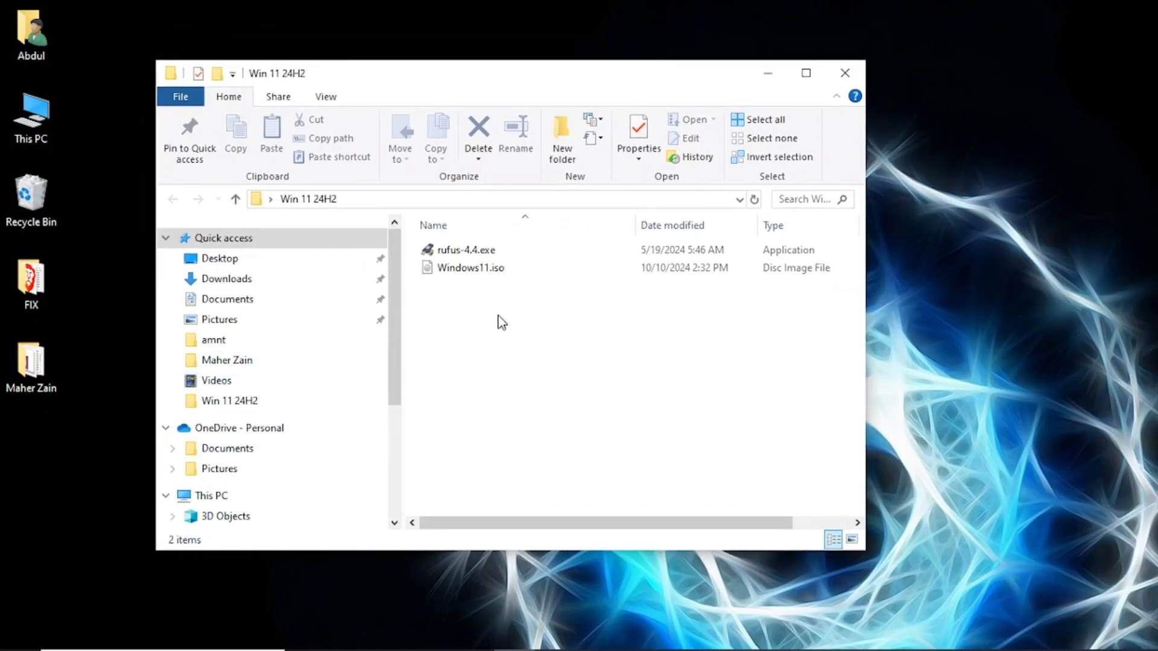
- Examine the rufus-4.4.exe and Windows11.iso files in the folder, including their file details
{"action": "double_click", "coordinate": [465, 250]}
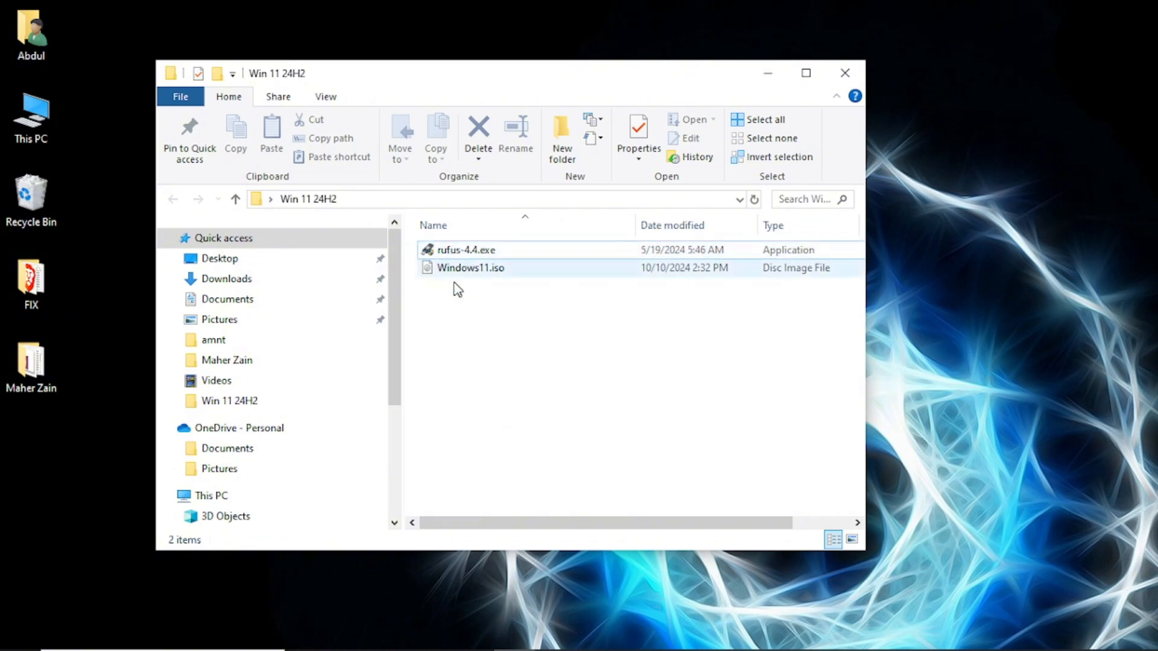
{"action": "left_click", "coordinate": [452, 254]}
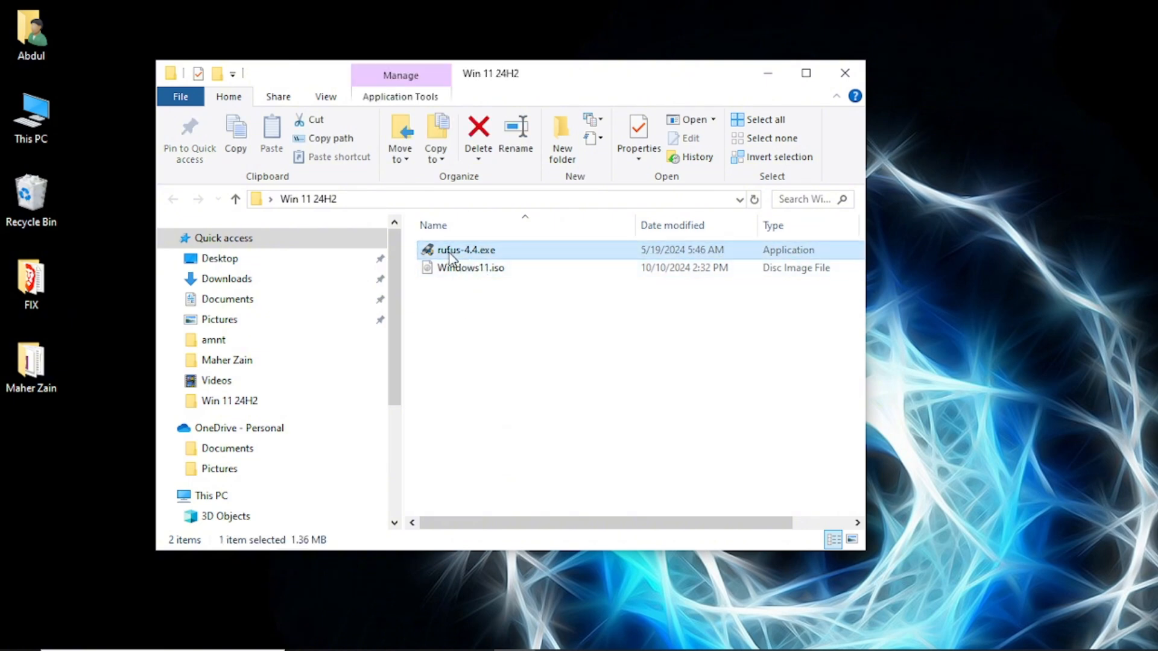
{"action": "left_click", "coordinate": [479, 272]}
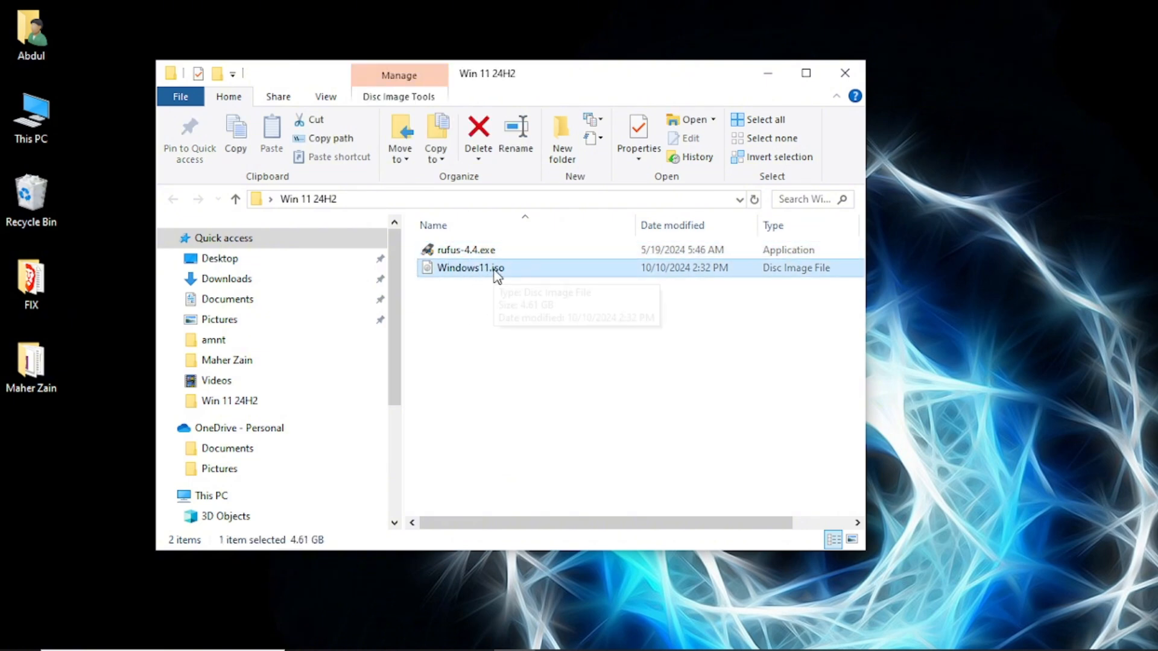
{"action": "left_click", "coordinate": [516, 348]}
{"action": "left_click", "coordinate": [472, 254]}
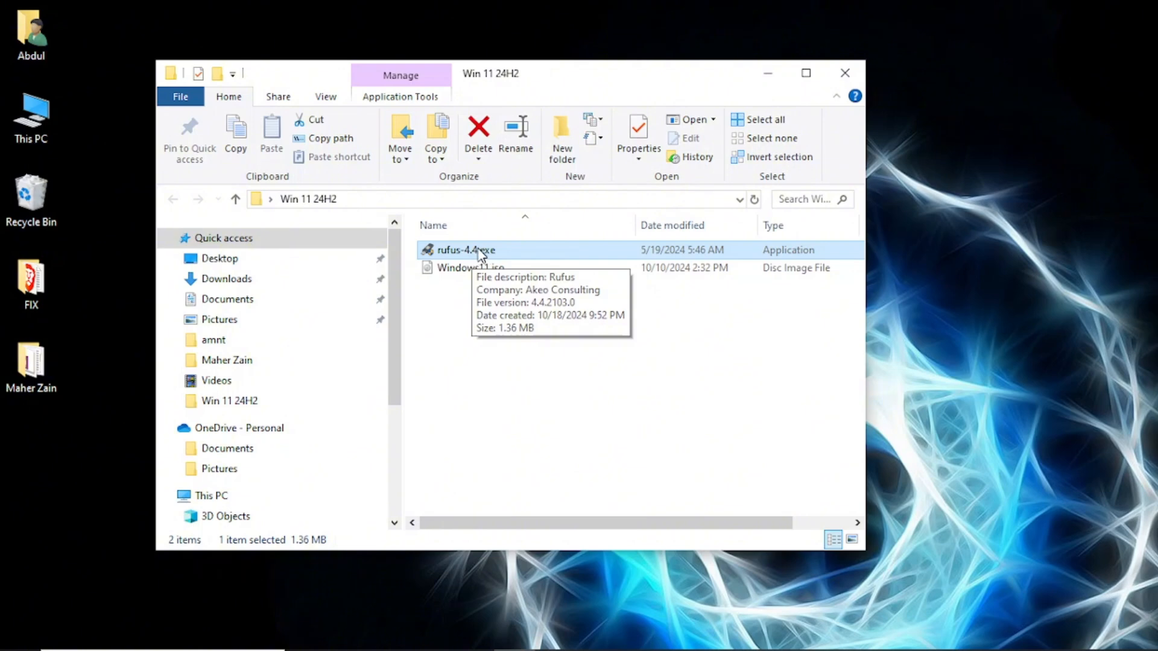
{"action": "left_click", "coordinate": [495, 333]}
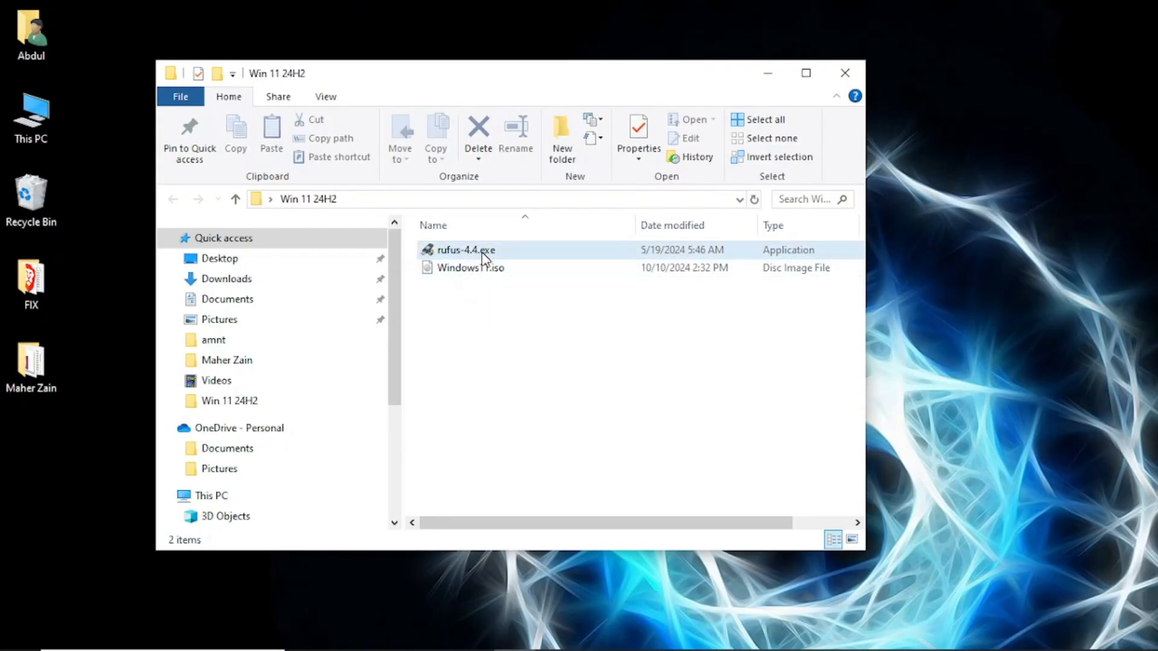
- Launch rufus-4.4.exe and minimise the Win 11 24H2 folder window behind it
{"action": "double_click", "coordinate": [482, 253]}
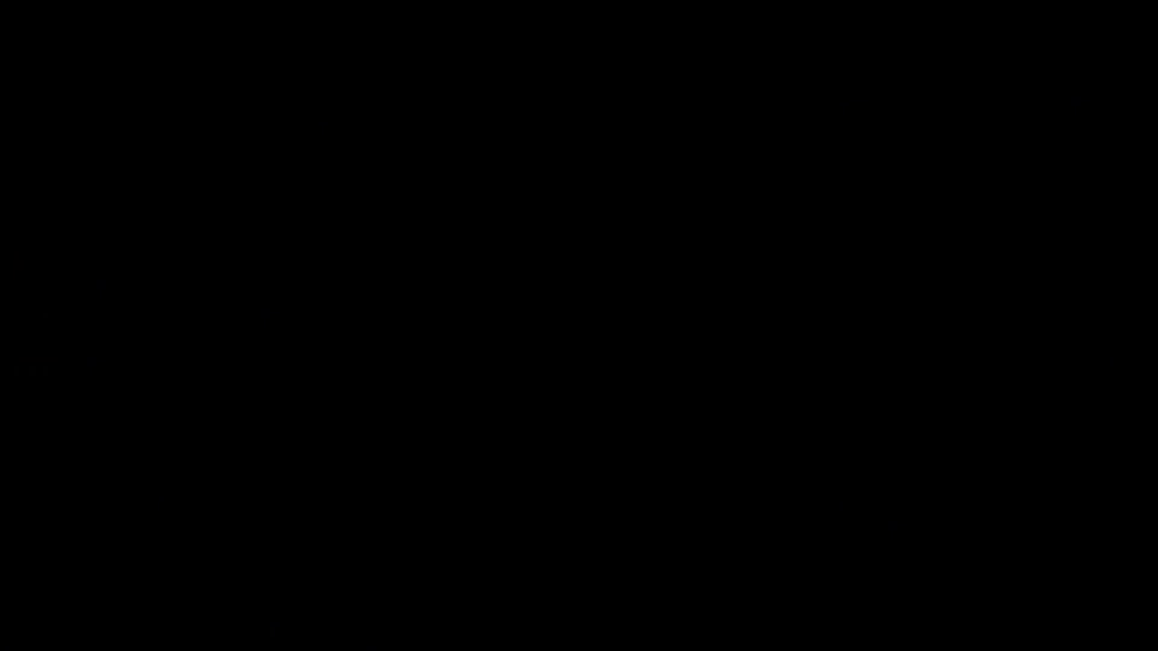
{"action": "left_click", "coordinate": [491, 352]}
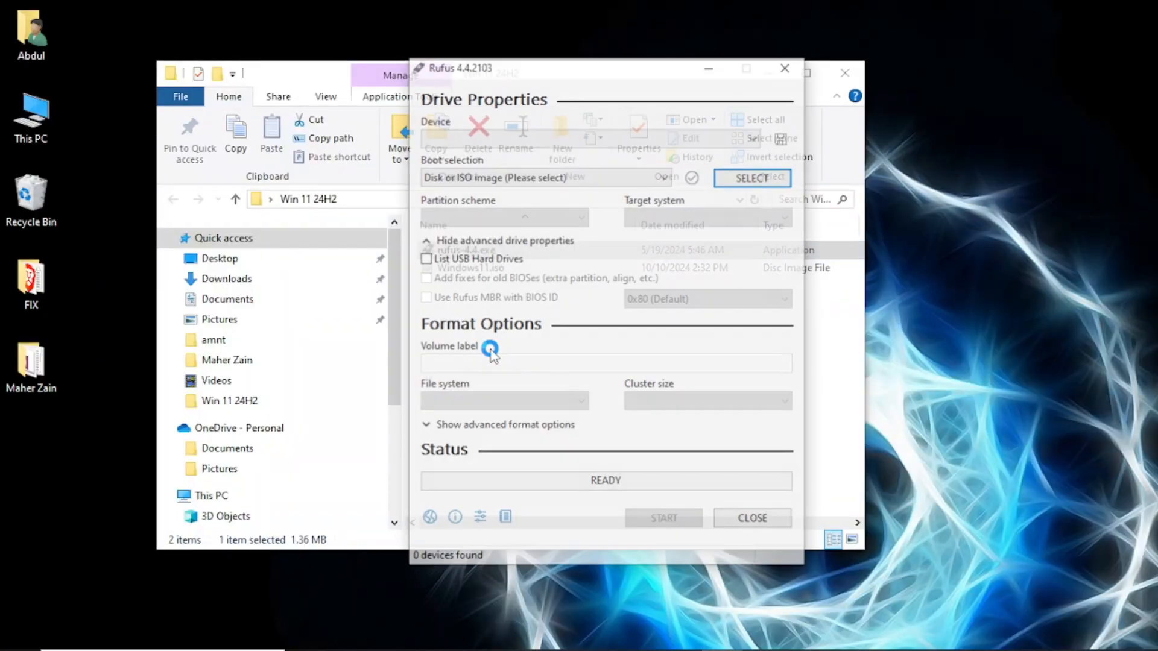
{"action": "left_click_drag", "start_coordinate": [584, 68], "coordinate": [541, 81]}
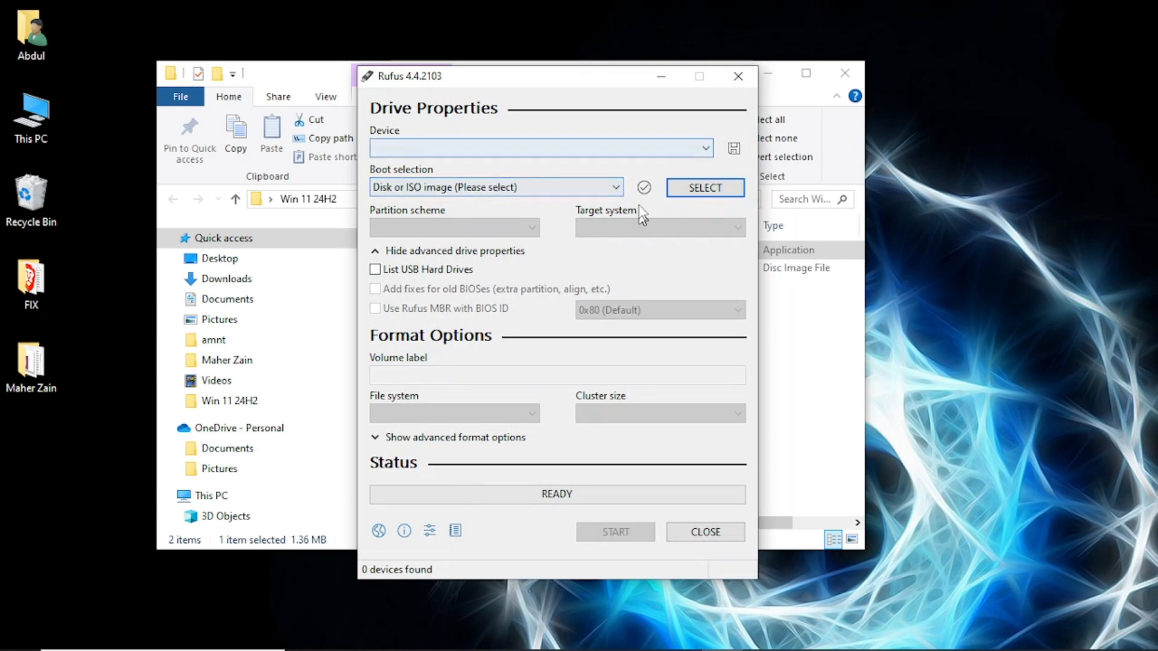
{"action": "left_click", "coordinate": [768, 74]}
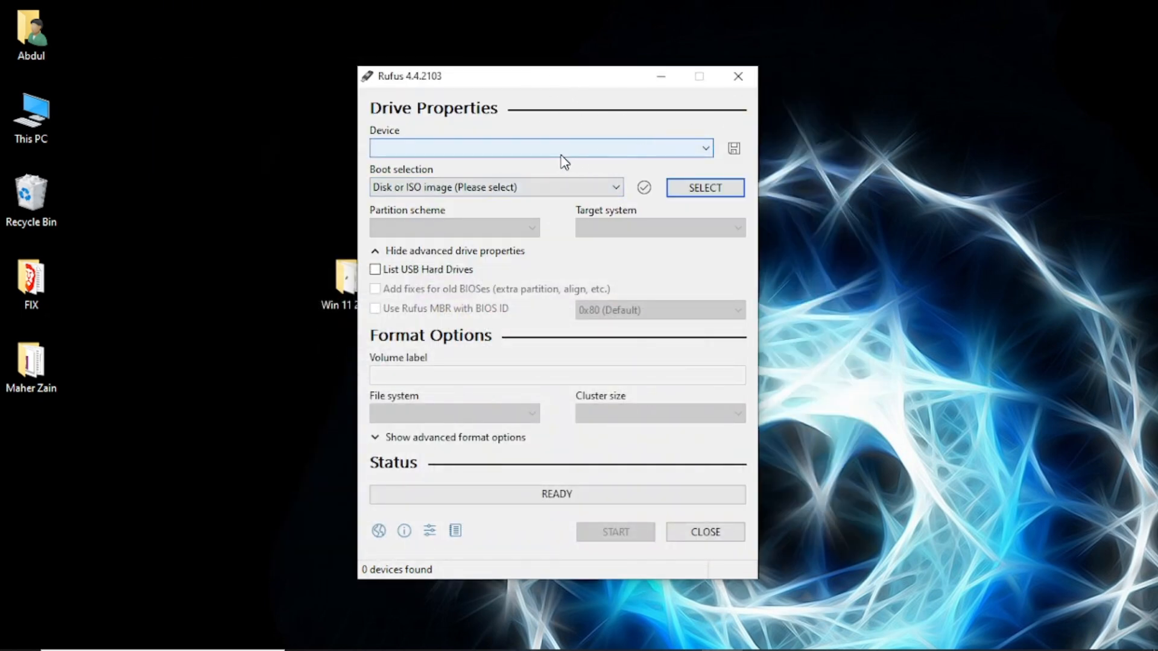
- Load Windows11.iso from the Win 11 24H2 folder as the boot image for the ESD-ISO (F:) USB drive
{"action": "left_click", "coordinate": [486, 152]}
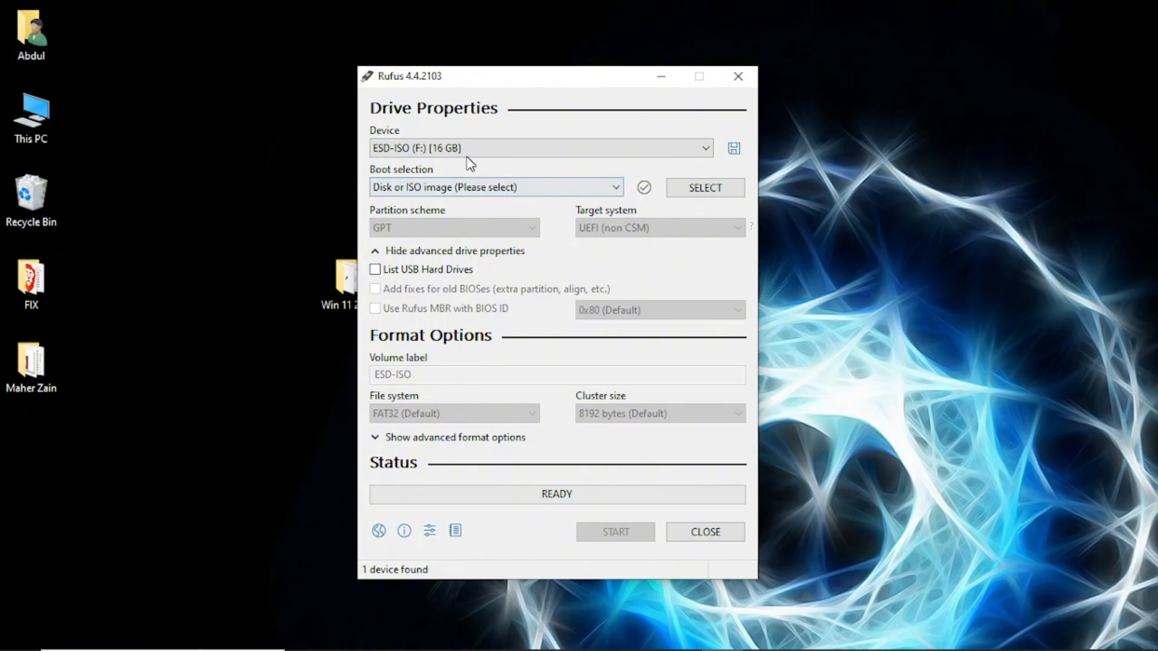
{"action": "left_click", "coordinate": [1139, 473]}
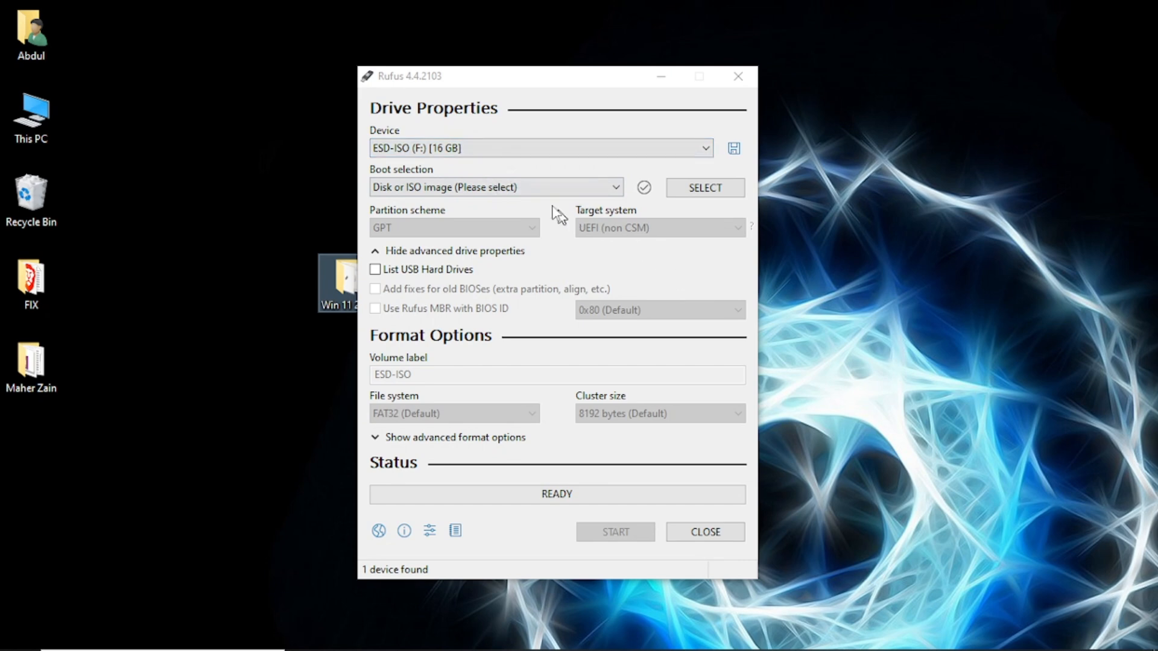
{"action": "left_click", "coordinate": [696, 191]}
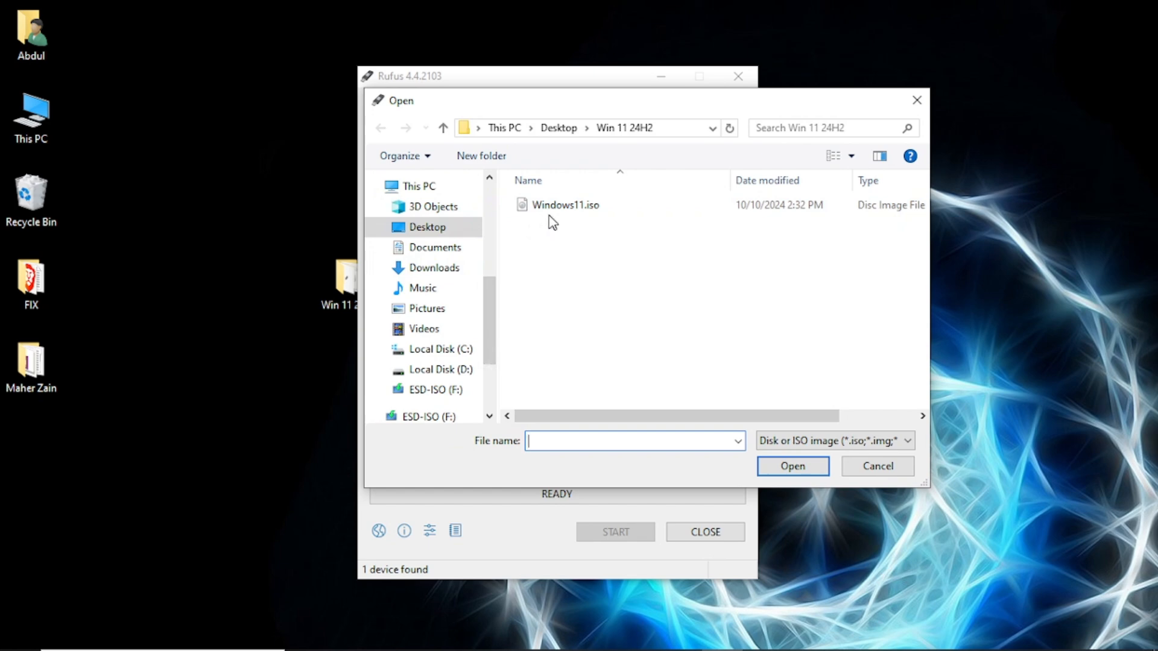
{"action": "left_click", "coordinate": [588, 206]}
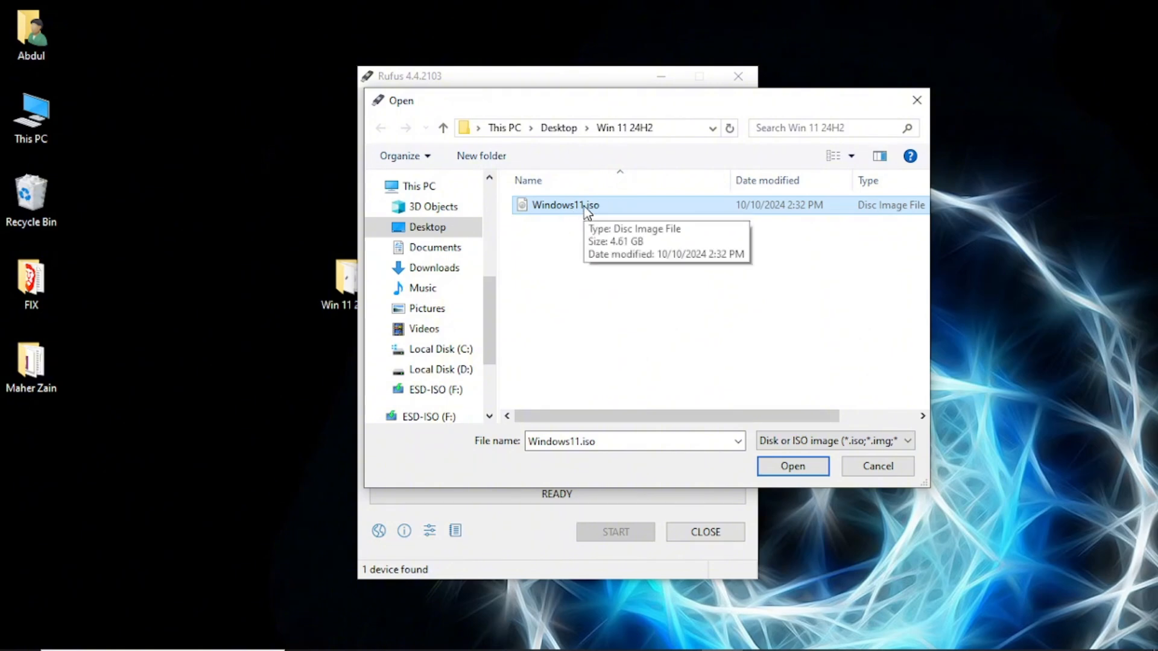
{"action": "left_click", "coordinate": [783, 466]}
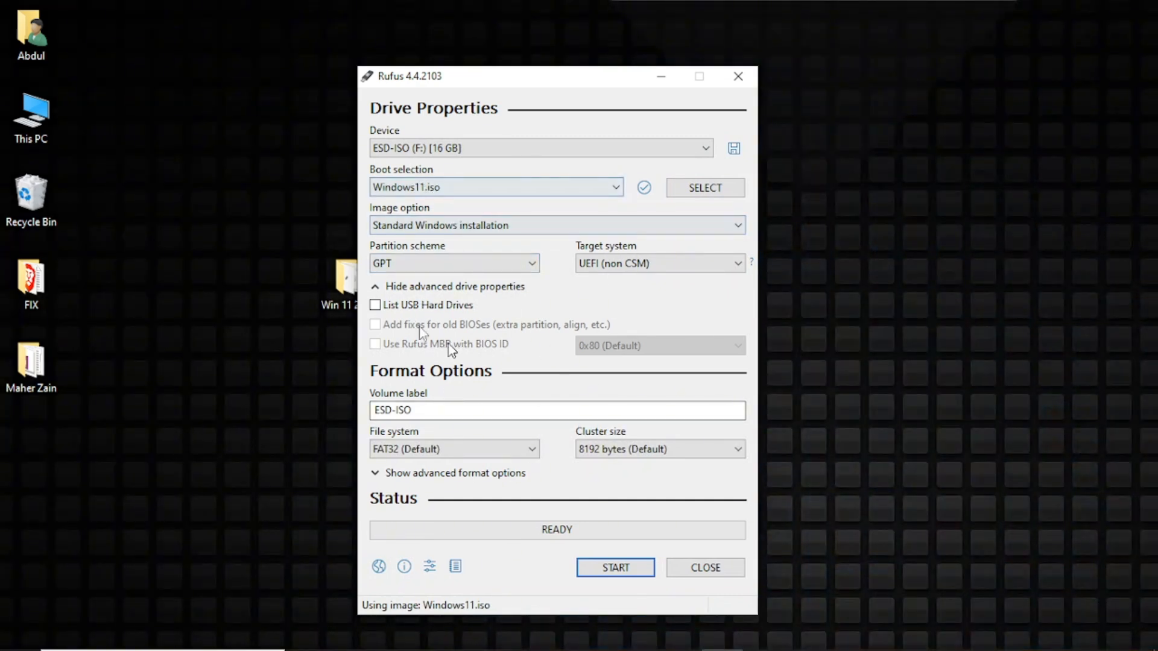
- Review the partition scheme choices and choose GPT for the USB drive
{"action": "left_click", "coordinate": [425, 265]}
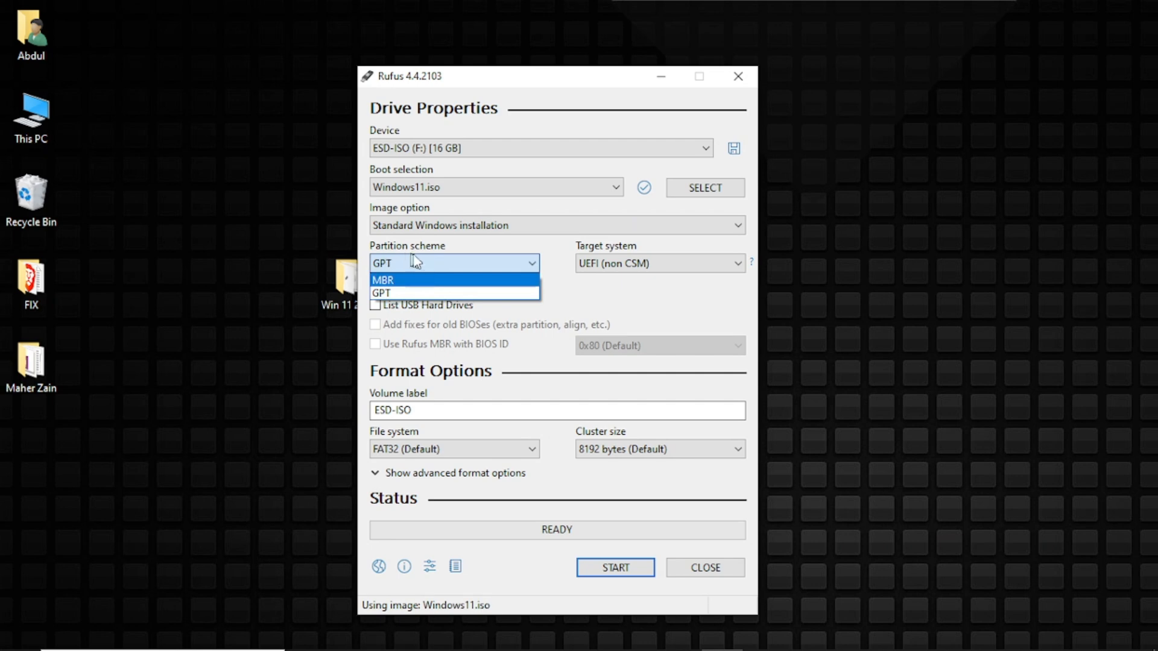
{"action": "left_click", "coordinate": [452, 252]}
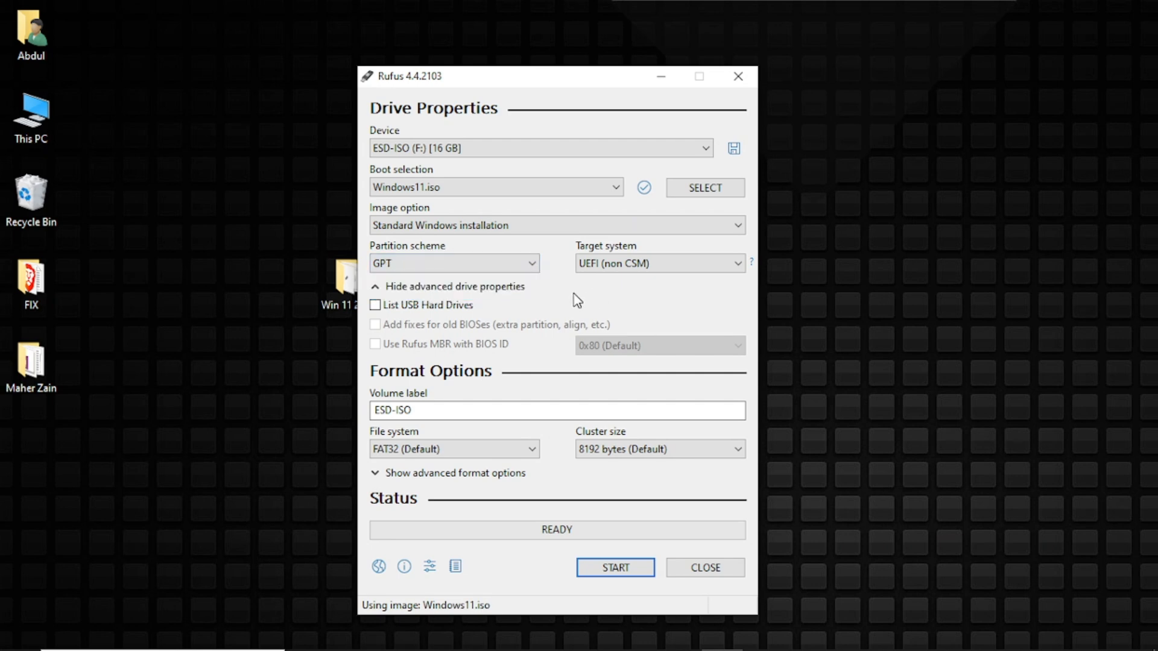
{"action": "left_click", "coordinate": [496, 268]}
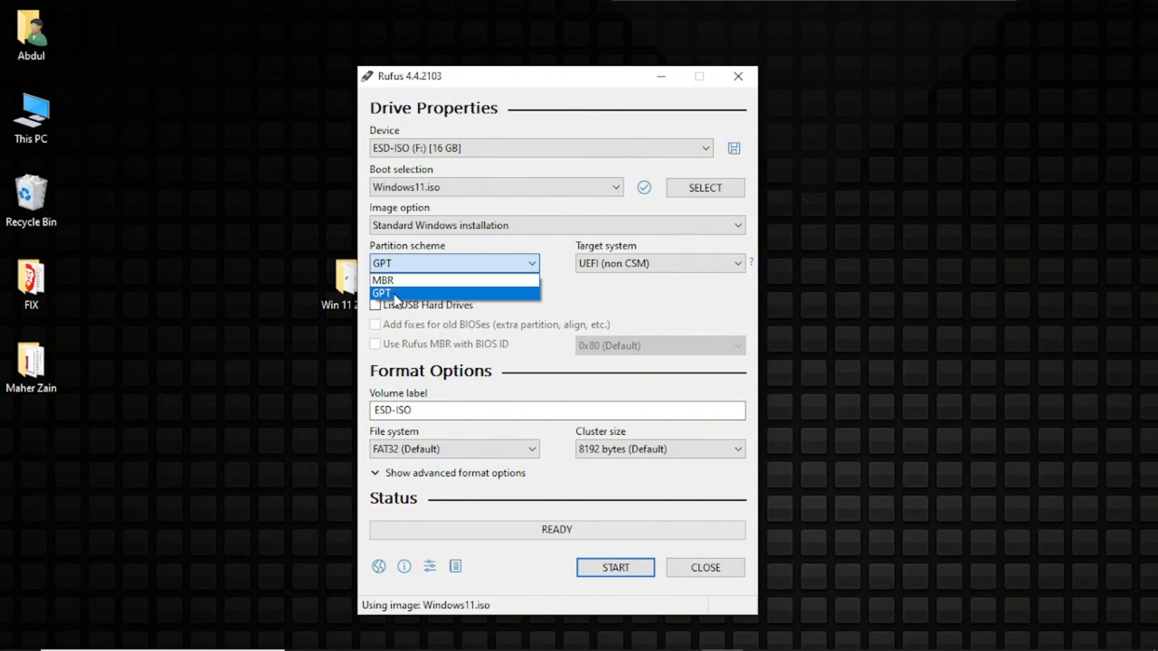
{"action": "left_click", "coordinate": [431, 296]}
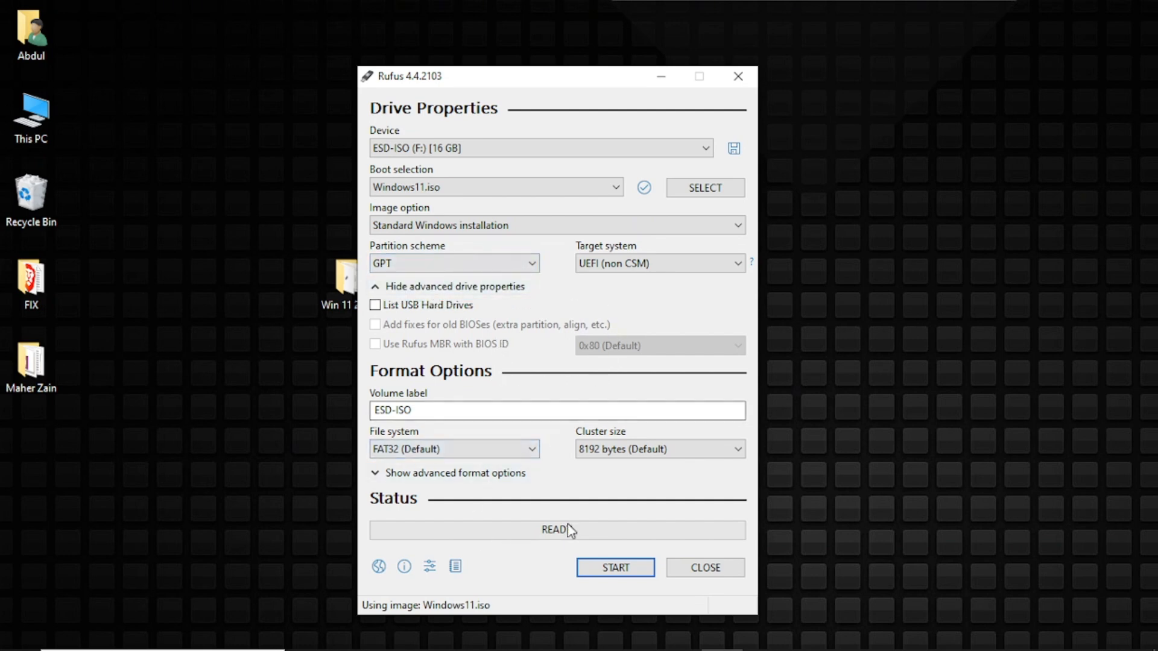
- Start the USB creation and enable removal of the 4GB+ RAM, Secure Boot and TPM 2.0 requirement plus creation of a local account
{"action": "left_click", "coordinate": [614, 576]}
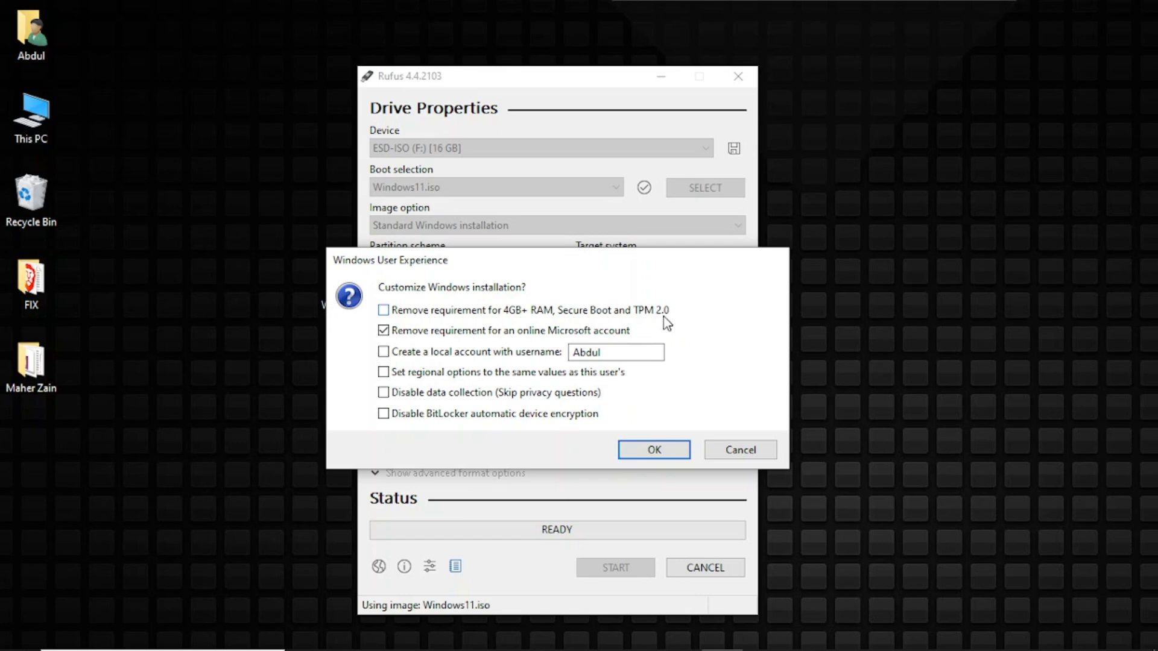
{"action": "left_click", "coordinate": [384, 311]}
{"action": "left_click_drag", "start_coordinate": [610, 354], "coordinate": [453, 353]}
{"action": "left_click", "coordinate": [416, 356]}
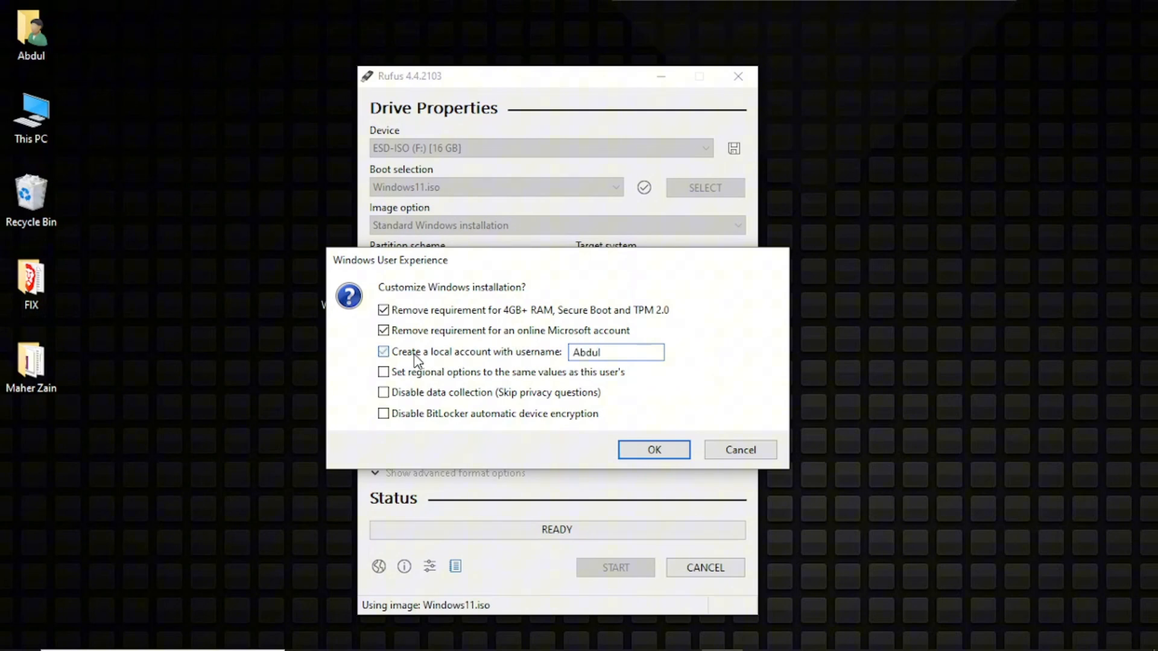
- Clear all the Windows installation customizations and write the image, accepting that all data on ESD-ISO (F:) is destroyed
{"action": "left_click", "coordinate": [467, 353]}
{"action": "left_click", "coordinate": [451, 336]}
{"action": "left_click", "coordinate": [447, 313]}
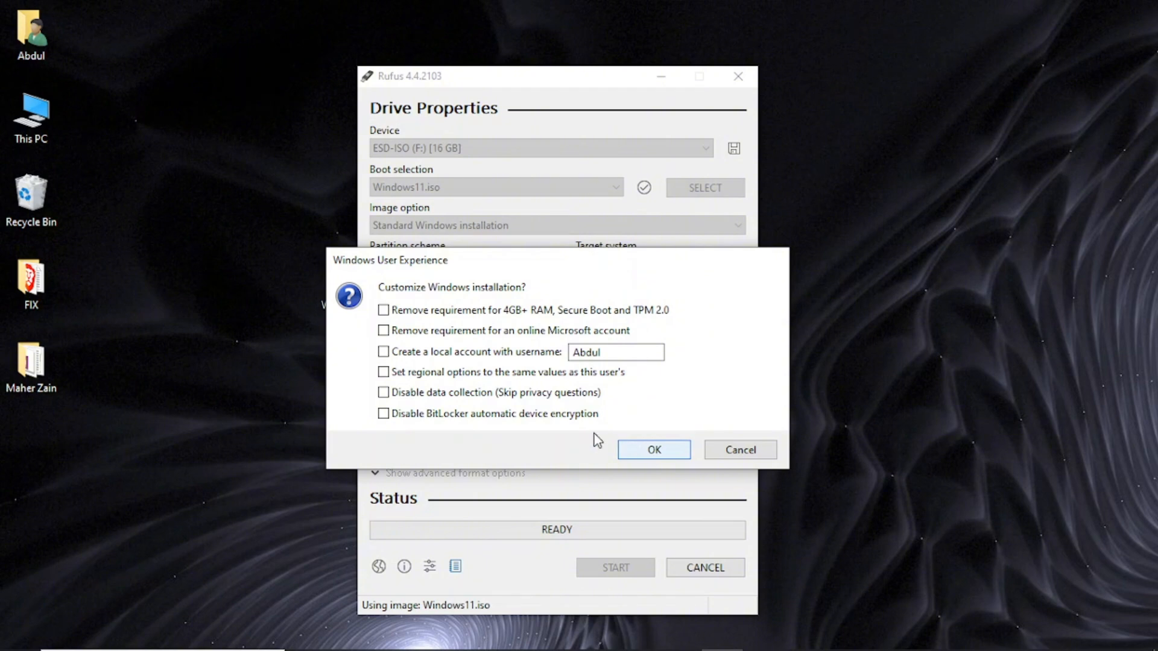
{"action": "left_click", "coordinate": [654, 453]}
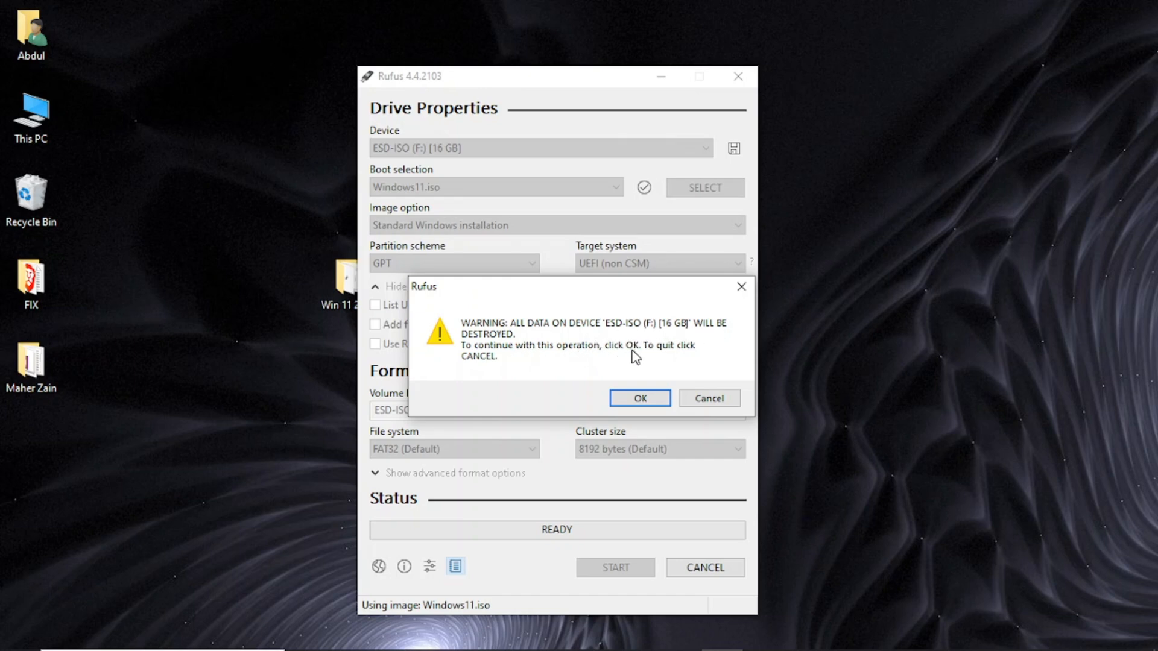
{"action": "left_click", "coordinate": [625, 402]}
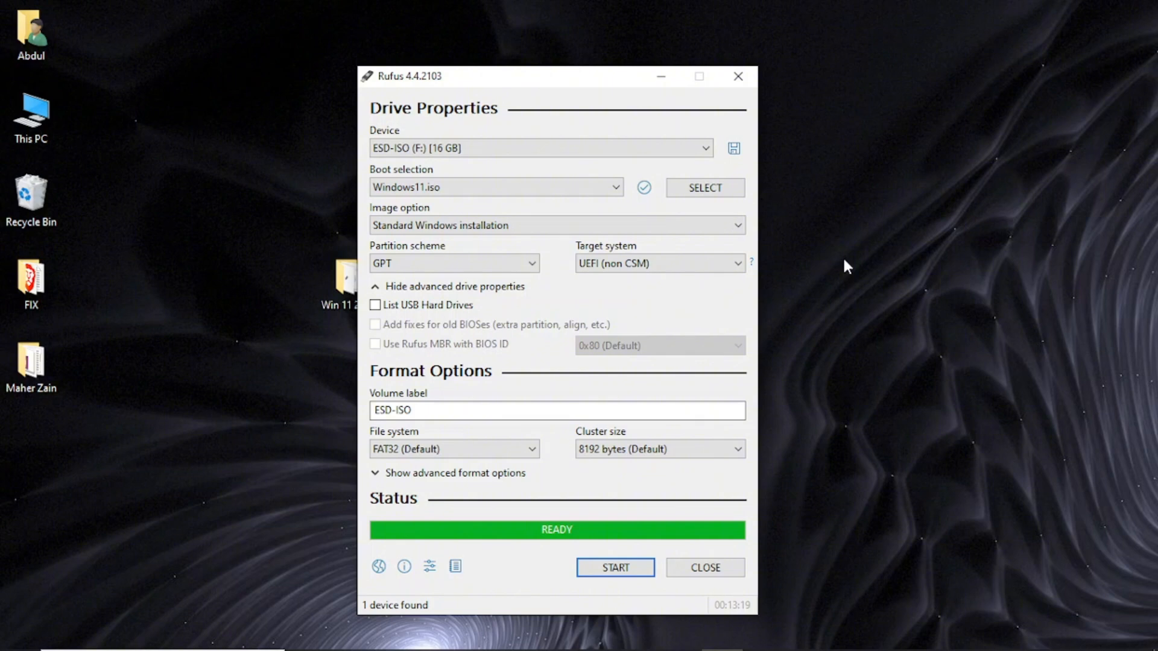
- Shift the Rufus window slightly and close Rufus
{"action": "key", "text": "super+e"}
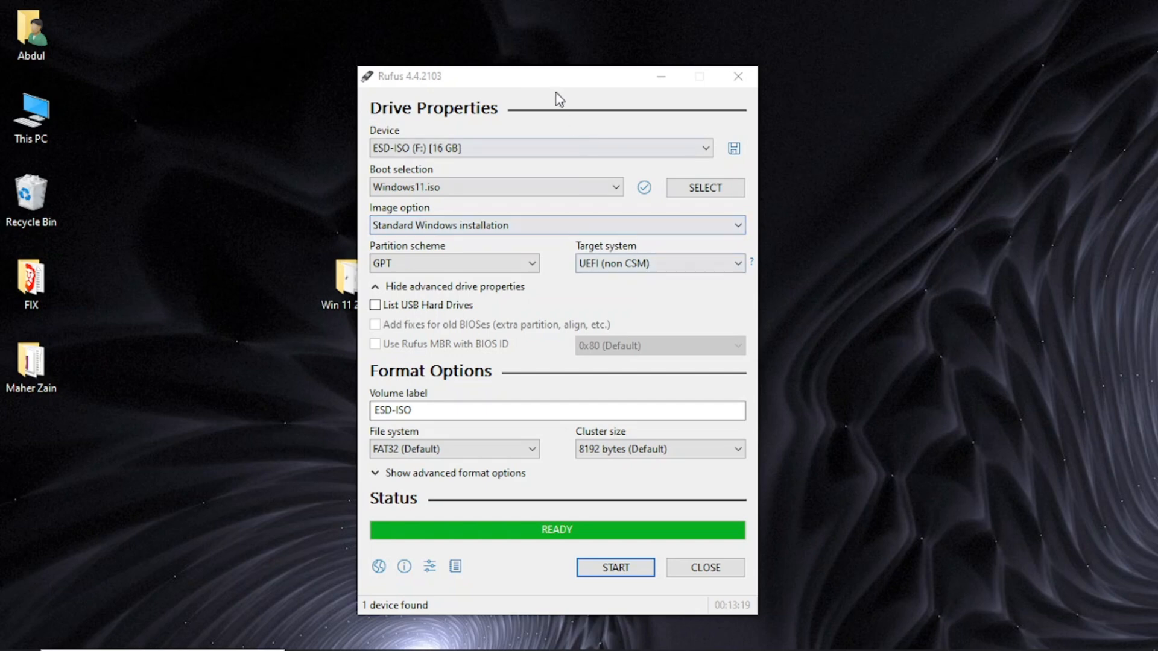
{"action": "left_click_drag", "start_coordinate": [519, 78], "coordinate": [509, 67]}
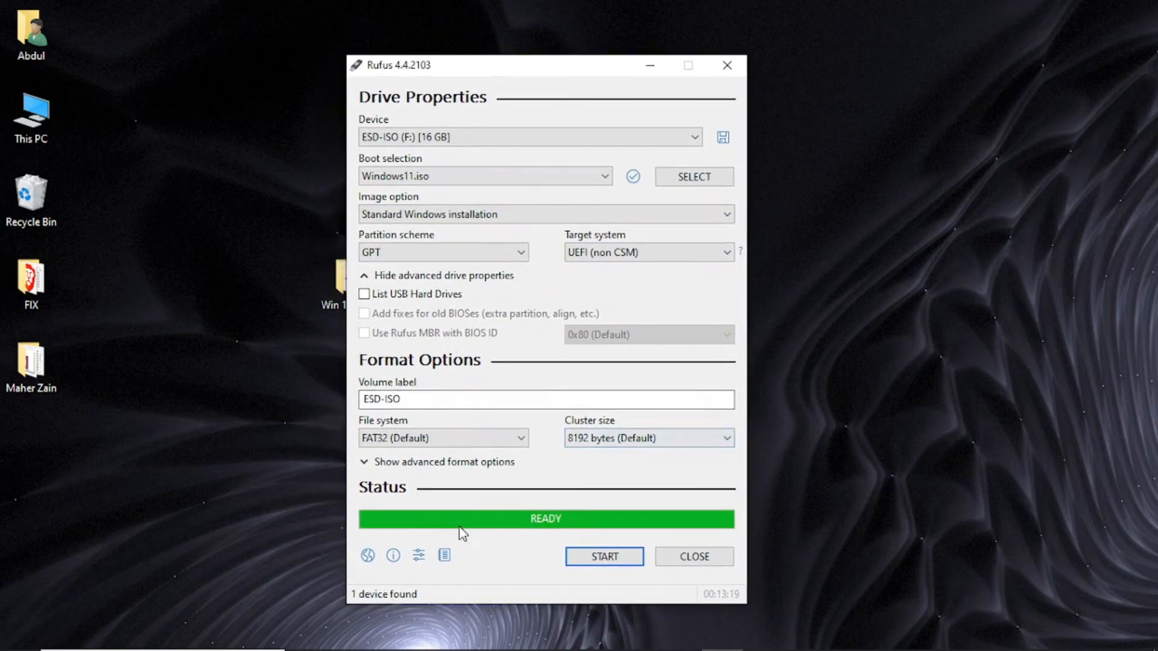
{"action": "left_click", "coordinate": [698, 556]}
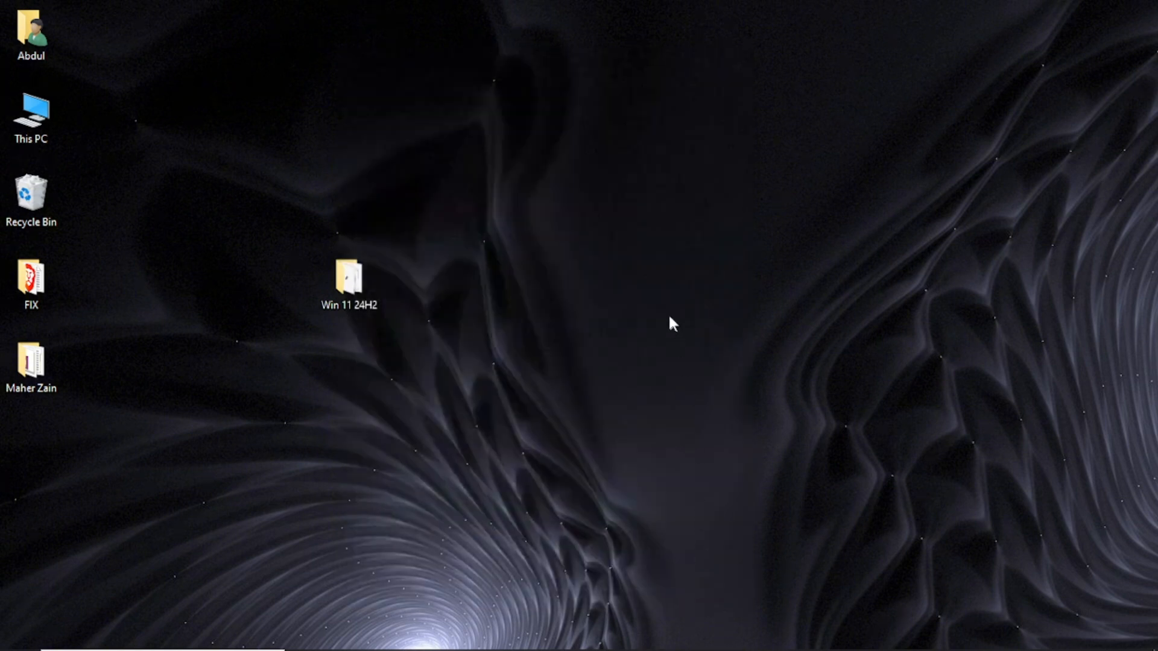
- In This PC, eject the ESD-ISO (F:) drive and select it again once it is reconnected
{"action": "double_click", "coordinate": [34, 116]}
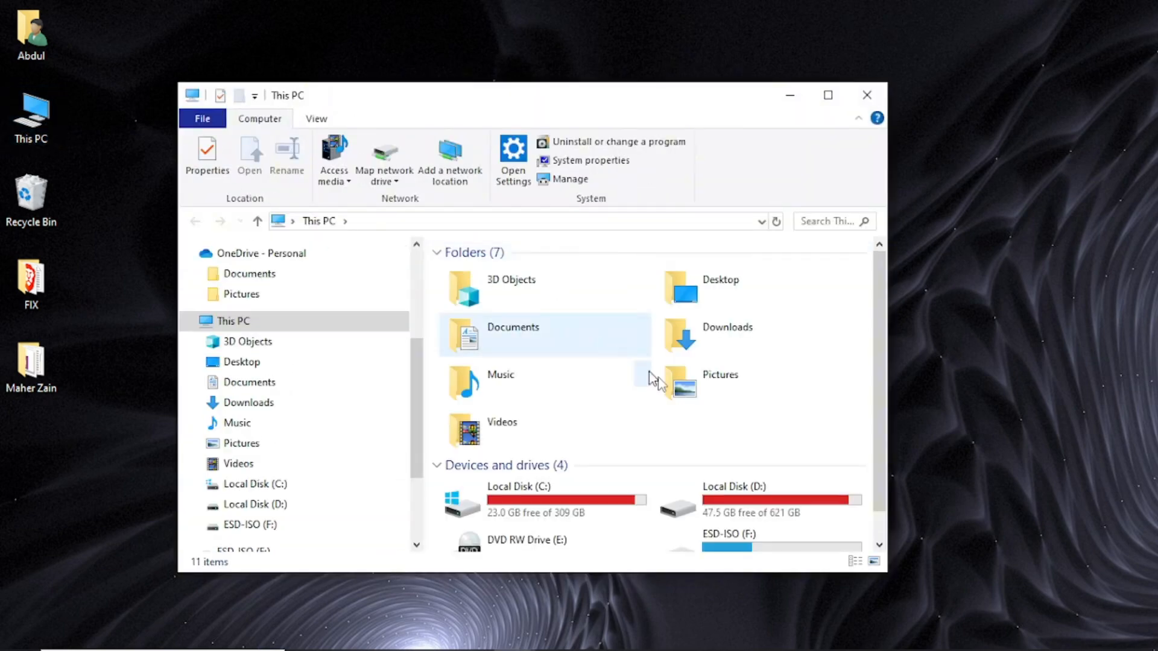
{"action": "left_click_drag", "start_coordinate": [879, 368], "coordinate": [881, 396]}
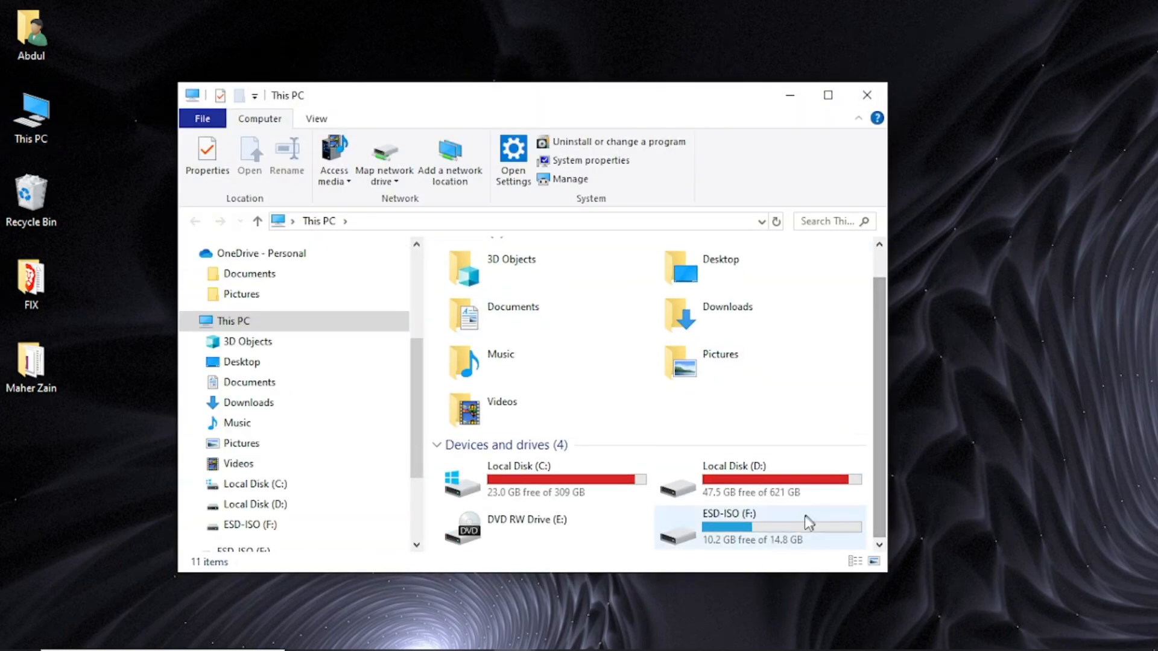
{"action": "left_click", "coordinate": [770, 534]}
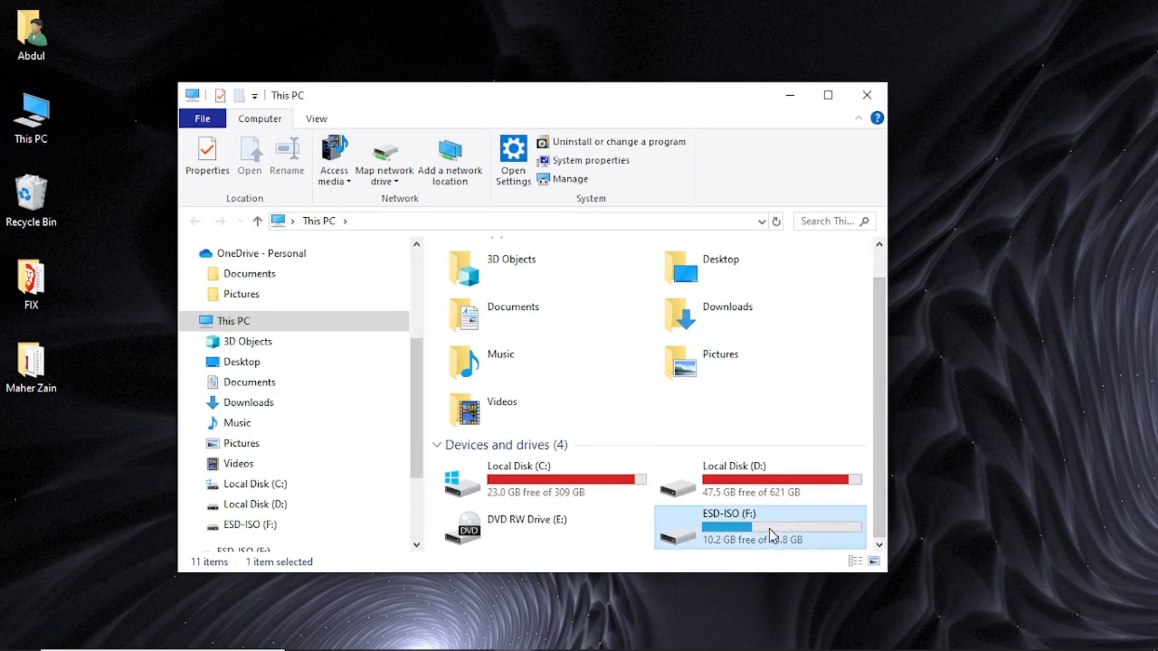
{"action": "right_click", "coordinate": [737, 527]}
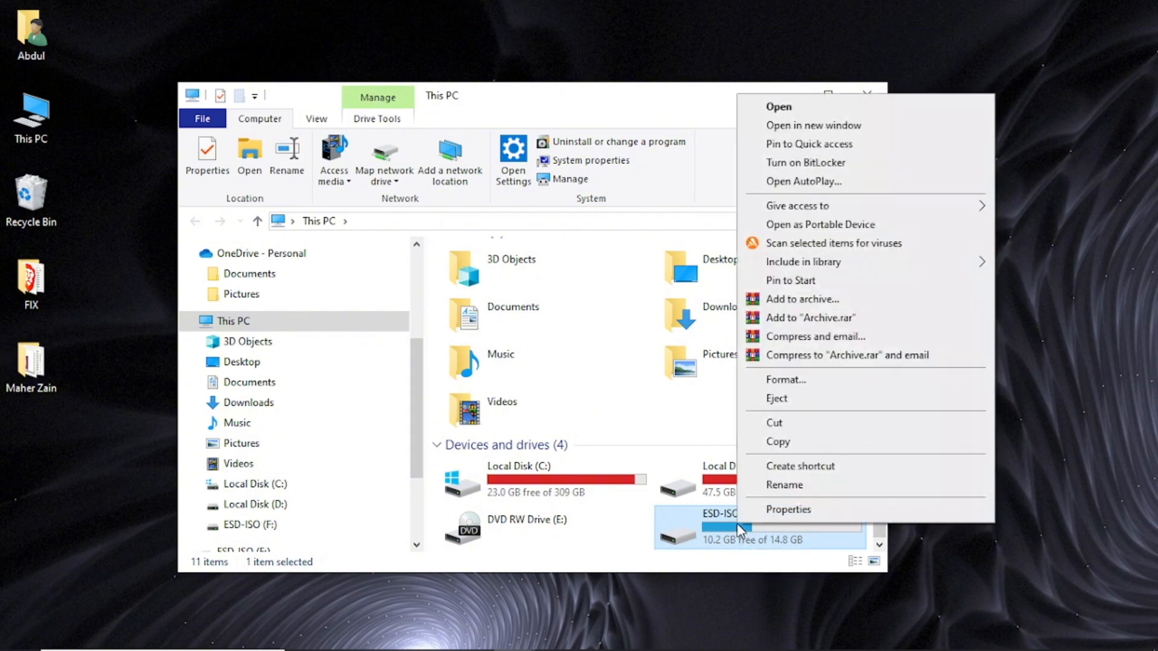
{"action": "left_click", "coordinate": [770, 401]}
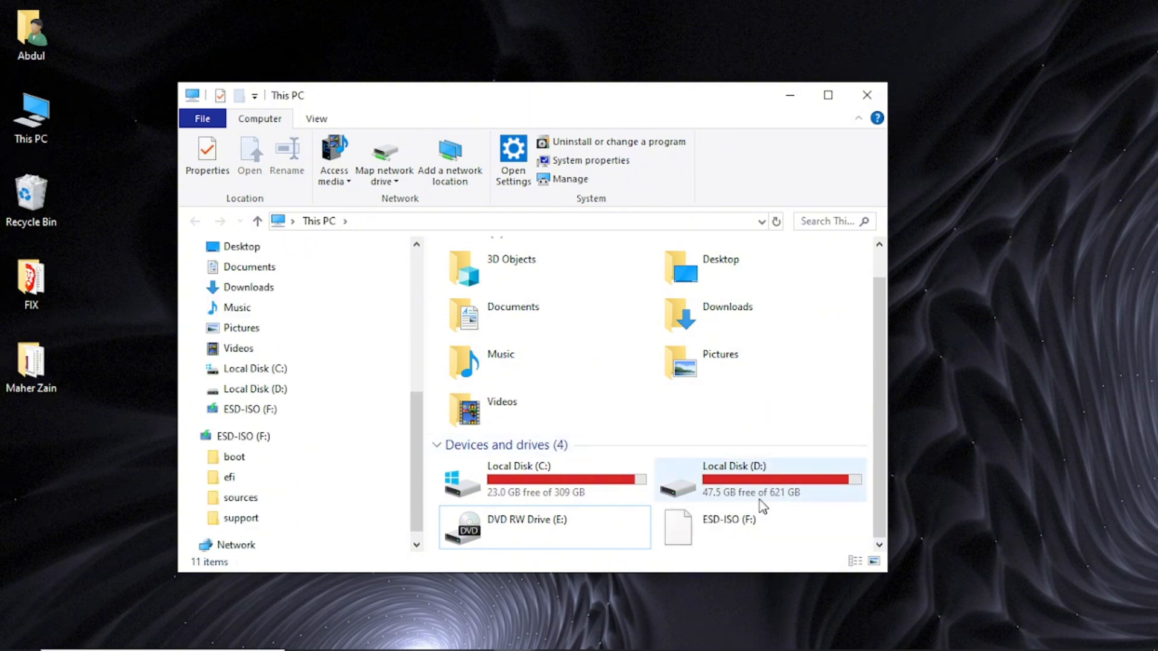
{"action": "left_click", "coordinate": [763, 522]}
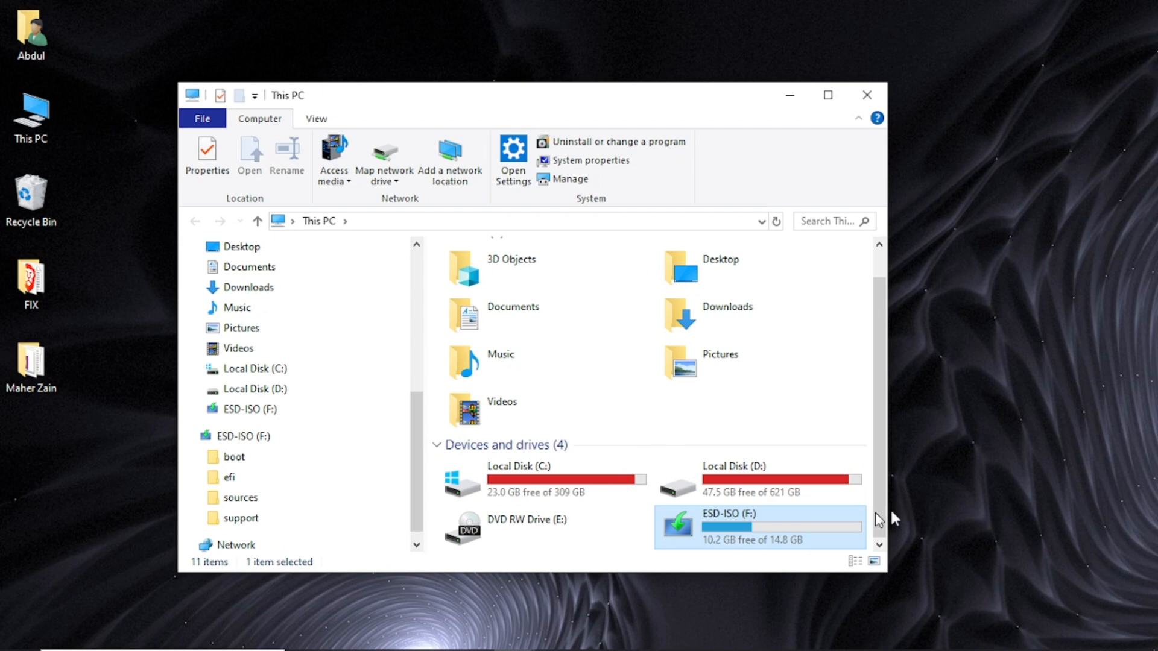
- Open the ESD-ISO (F:) drive and run its setup.exe to test that Windows 11 Setup starts
{"action": "left_click", "coordinate": [1147, 513]}
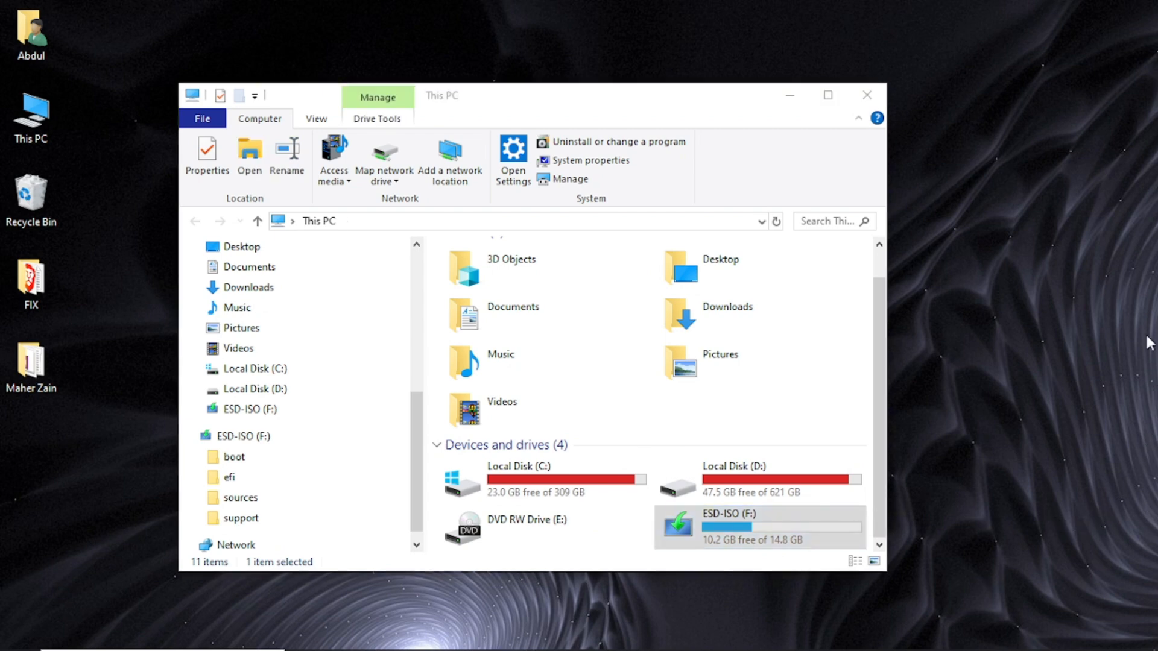
{"action": "left_click", "coordinate": [760, 526]}
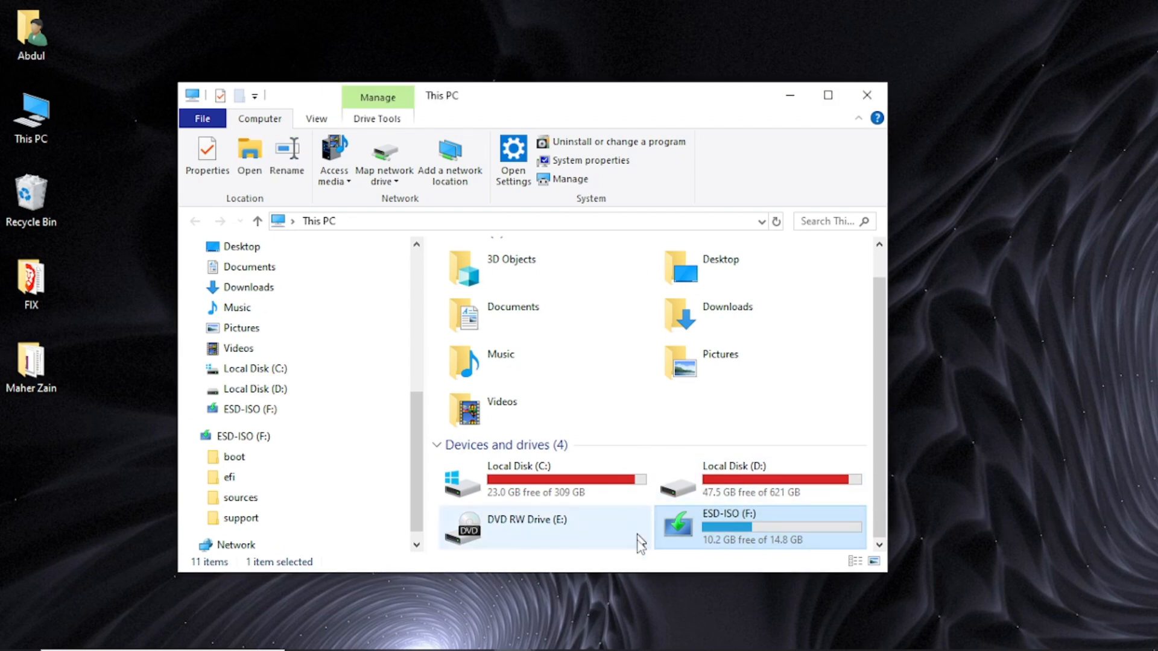
{"action": "double_click", "coordinate": [723, 525]}
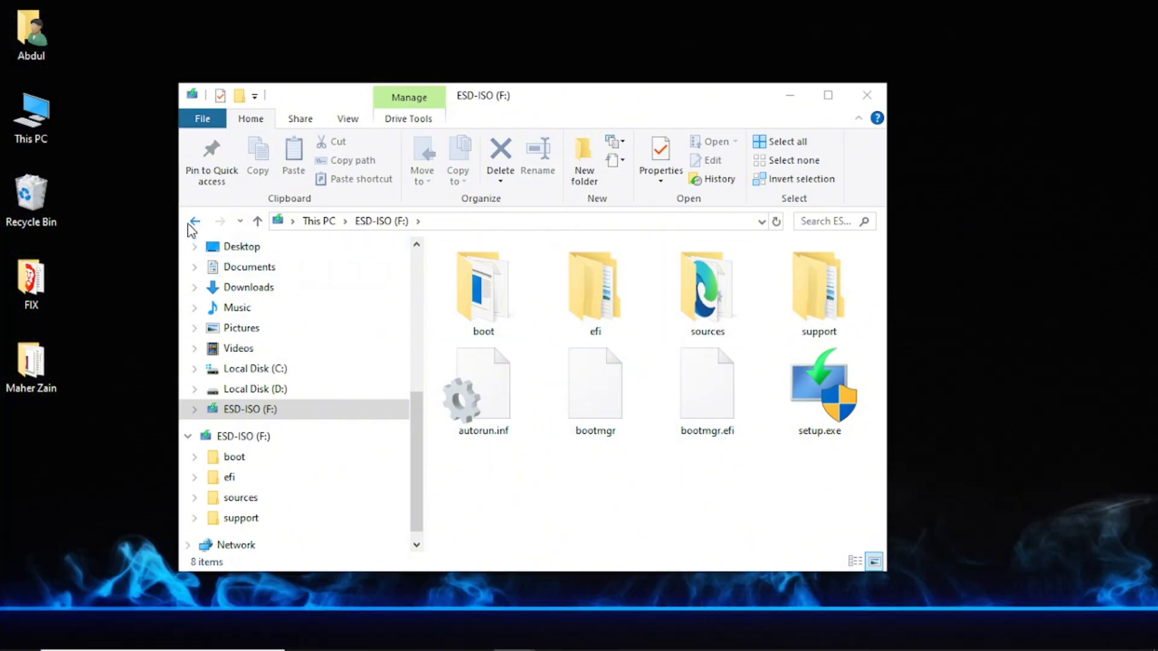
{"action": "left_click", "coordinate": [825, 410]}
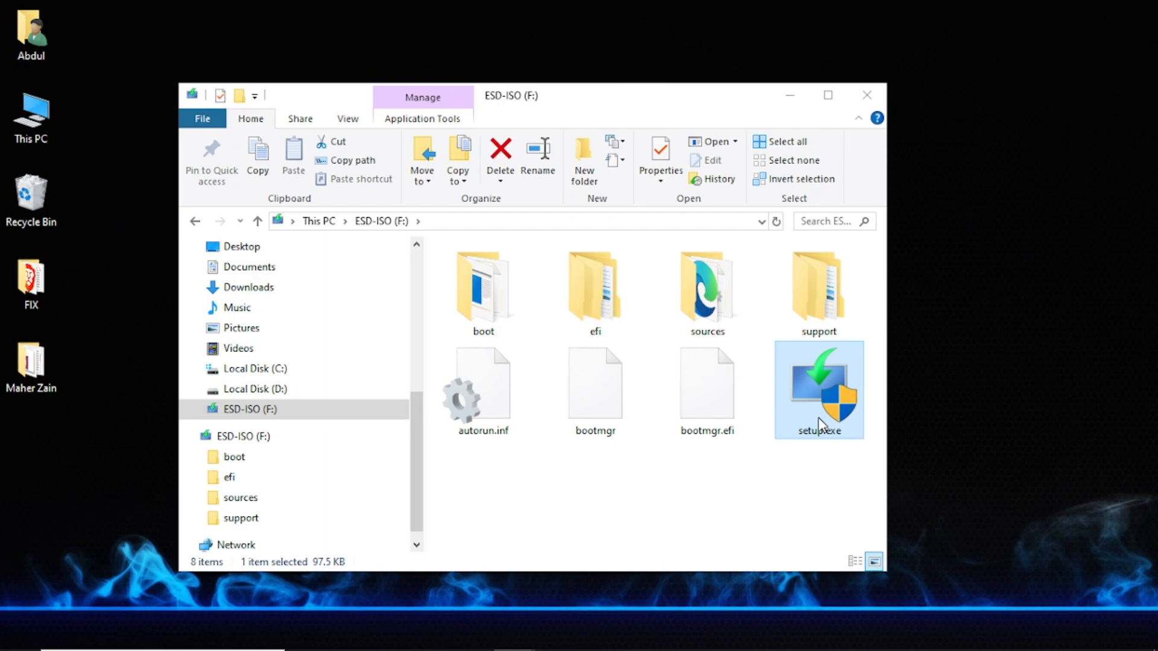
{"action": "double_click", "coordinate": [826, 418]}
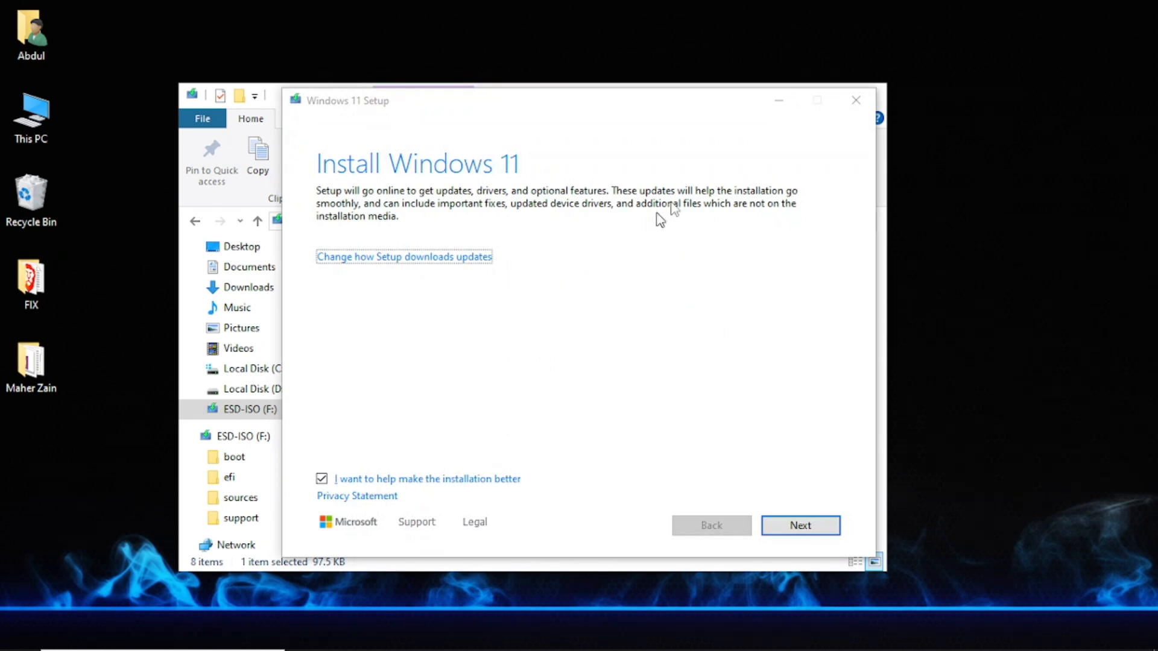
- Quit Windows 11 Setup without installing and go back from the ESD-ISO (F:) drive to This PC
{"action": "left_click", "coordinate": [856, 101]}
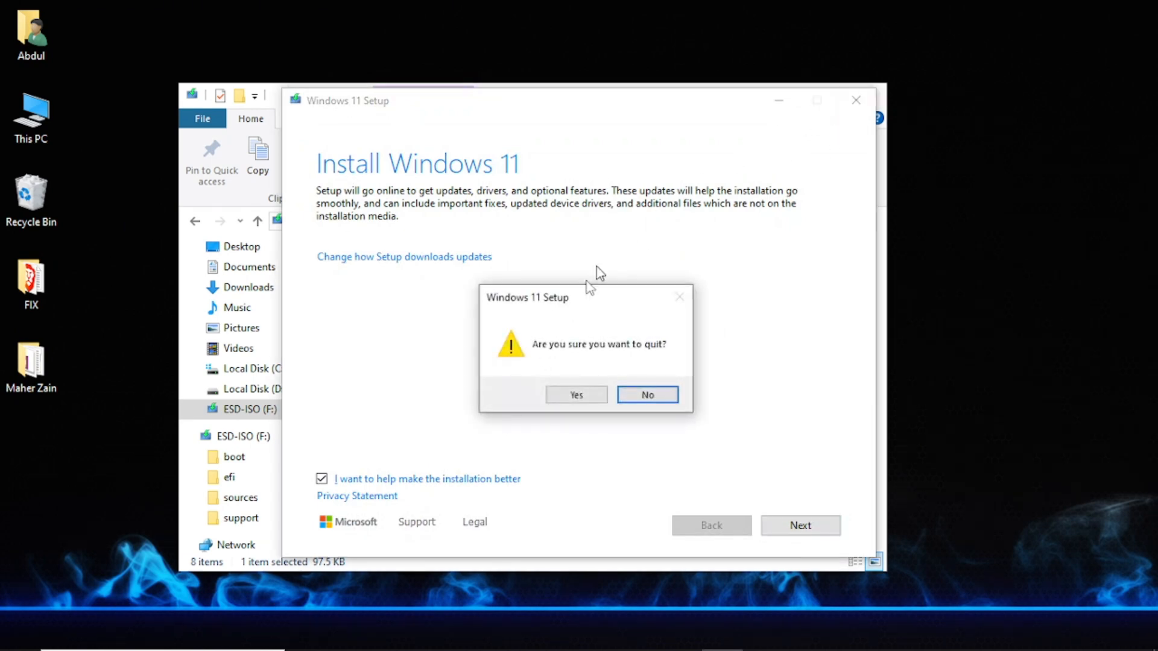
{"action": "left_click", "coordinate": [578, 397]}
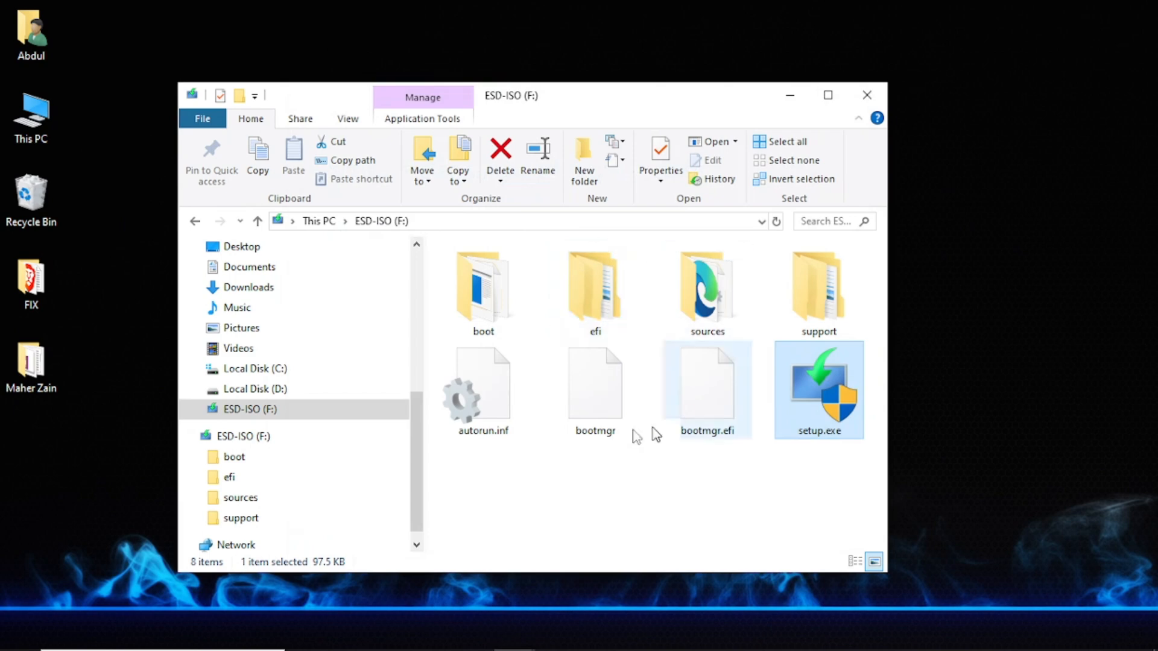
{"action": "left_click", "coordinate": [194, 221]}
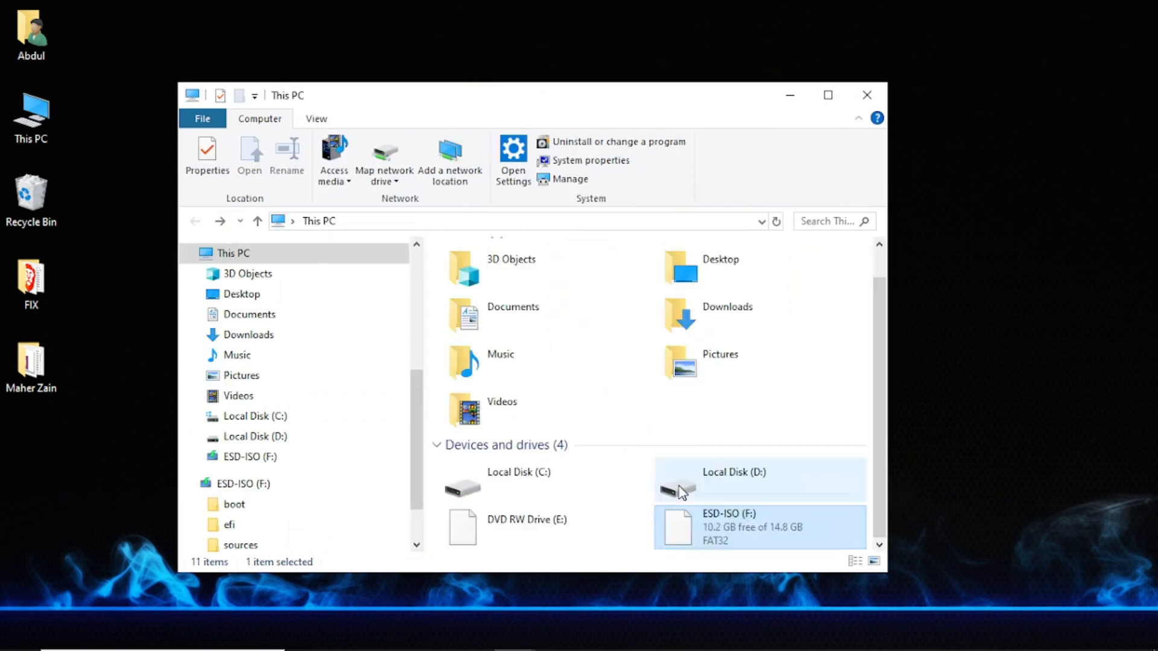